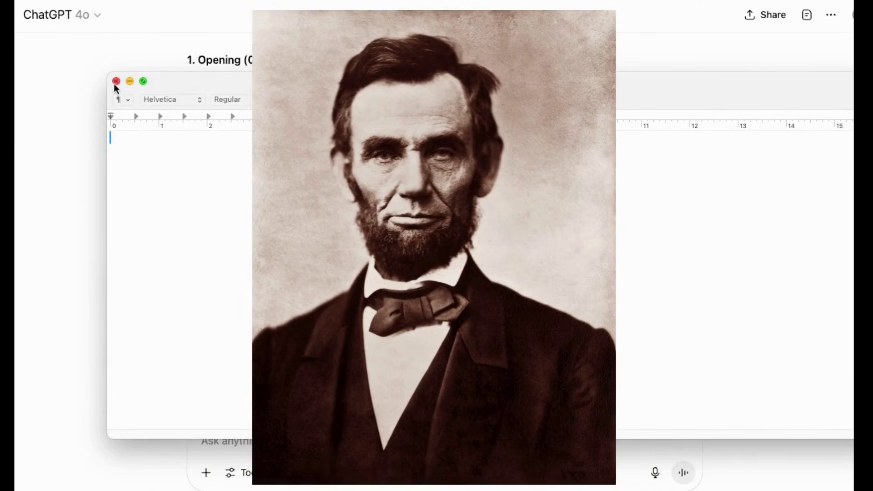
# - Close the blank TextEdit document to reveal the ChatGPT answer's Opening (0:00–0:30) section
pyautogui.click(116, 82)
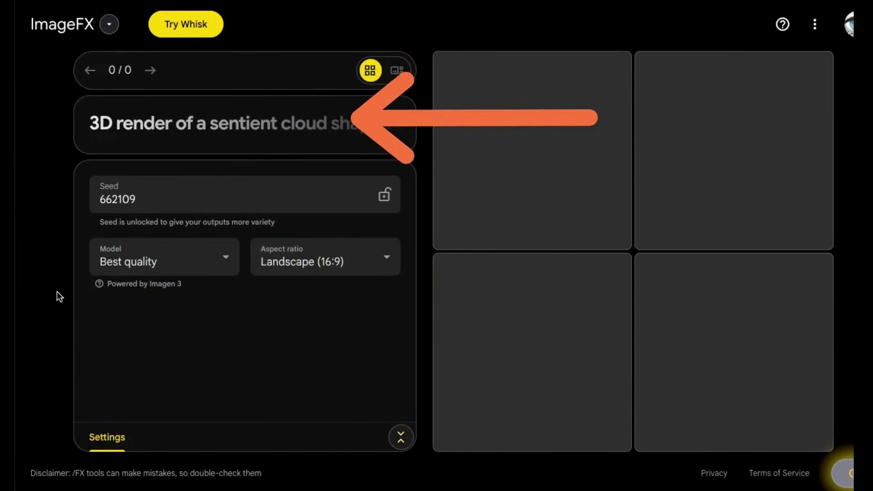
# - Set the ImageFX aspect ratio to Landscape (16:9) and collapse Settings
pyautogui.click(387, 258)
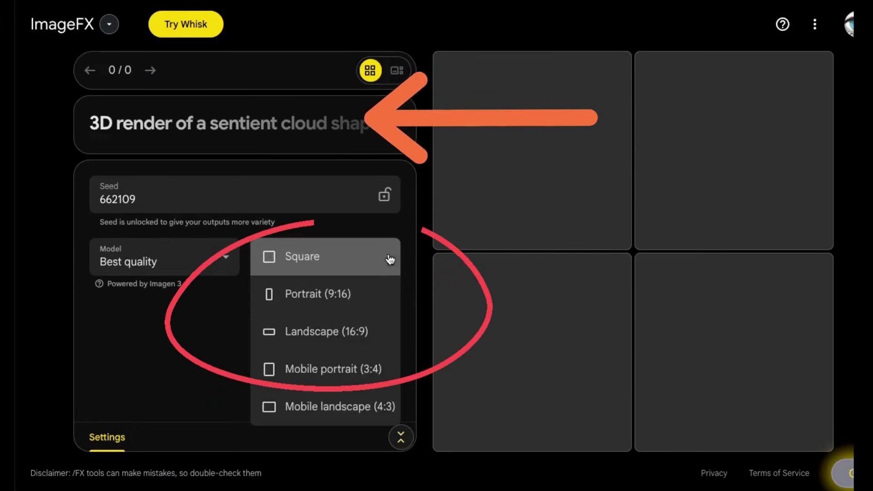
pyautogui.click(338, 332)
pyautogui.click(221, 123)
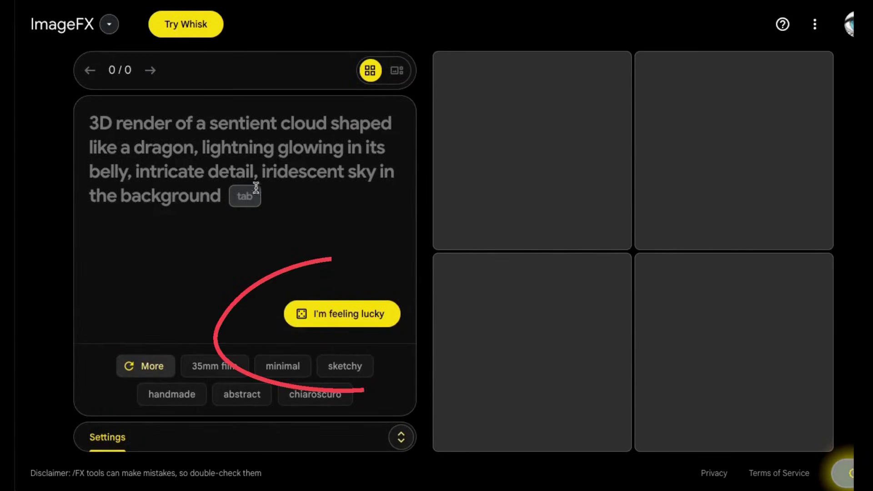
# - Generate four frozen-mosquito images from a sample prompt and view each one large
pyautogui.click(342, 315)
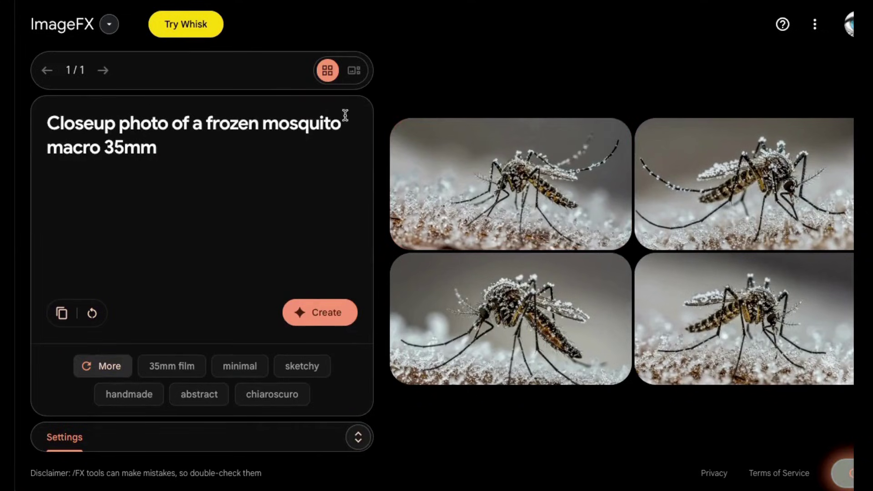
pyautogui.click(499, 192)
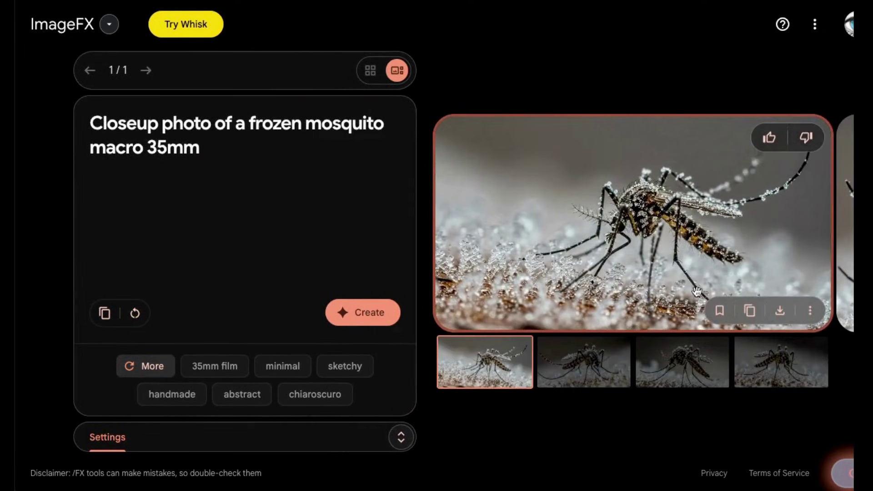
pyautogui.click(619, 370)
pyautogui.click(684, 371)
pyautogui.click(772, 372)
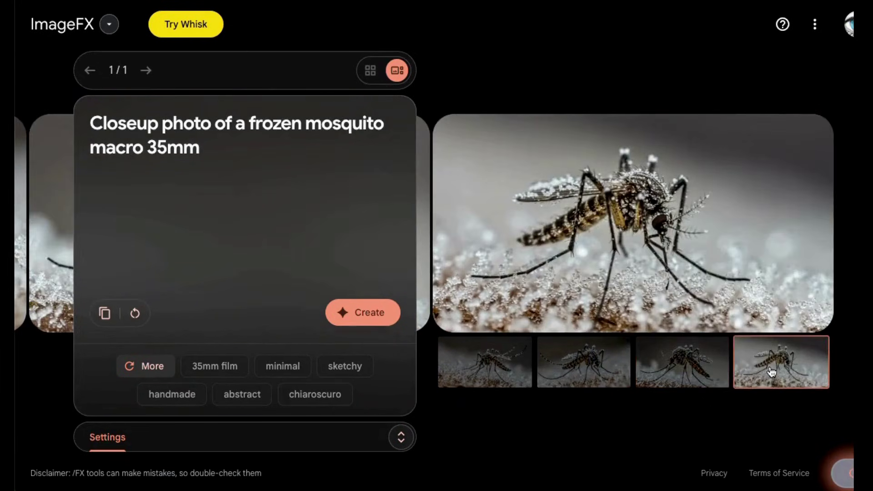
pyautogui.moveTo(680, 231)
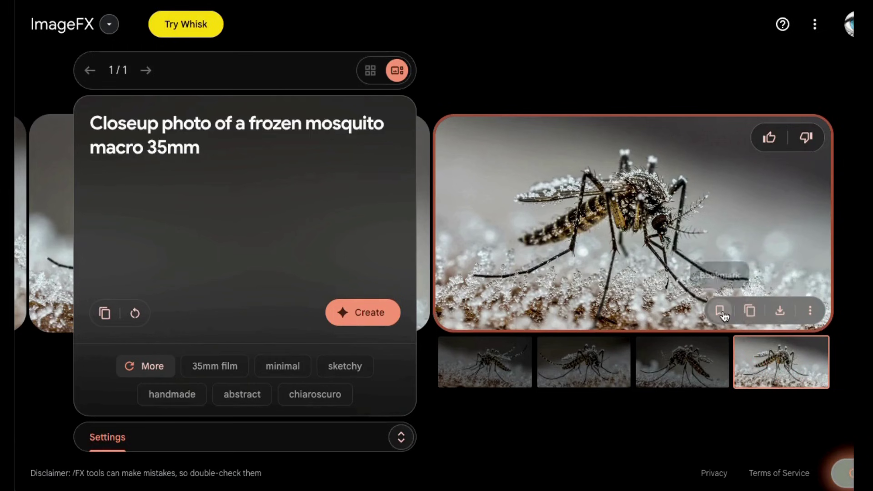
# - Open the water pump illustration from My library and flip it to show its prompt and seed
pyautogui.click(810, 314)
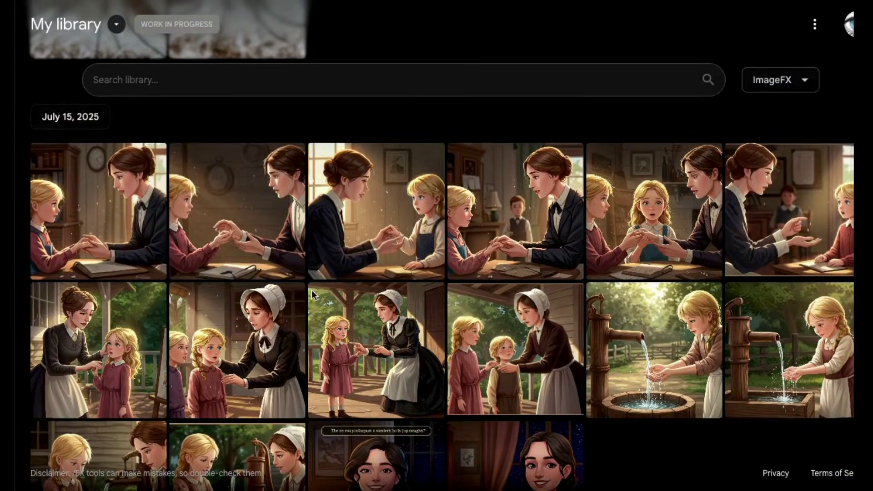
pyautogui.scroll(-3, 312, 291)
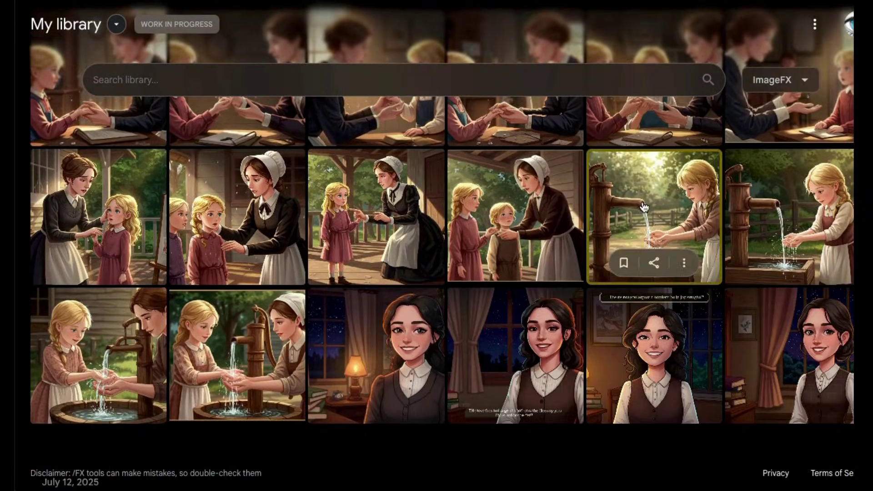
pyautogui.click(641, 209)
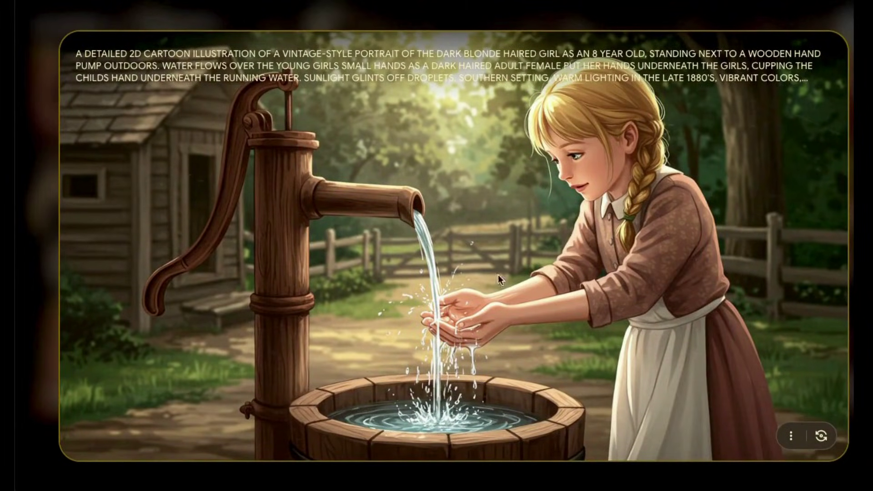
pyautogui.click(820, 436)
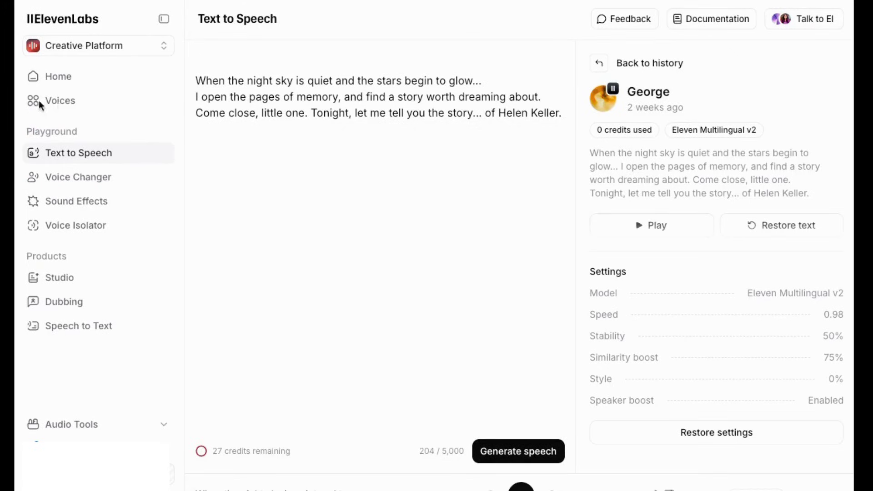
# - Browse the trending voices in the ElevenLabs Voices Explore library, then return to the top
pyautogui.click(62, 101)
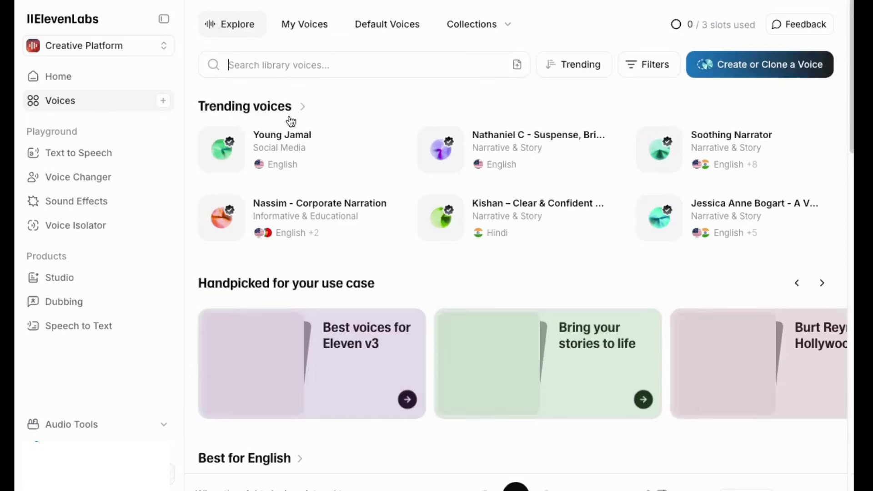
pyautogui.scroll(-10, 460, 258)
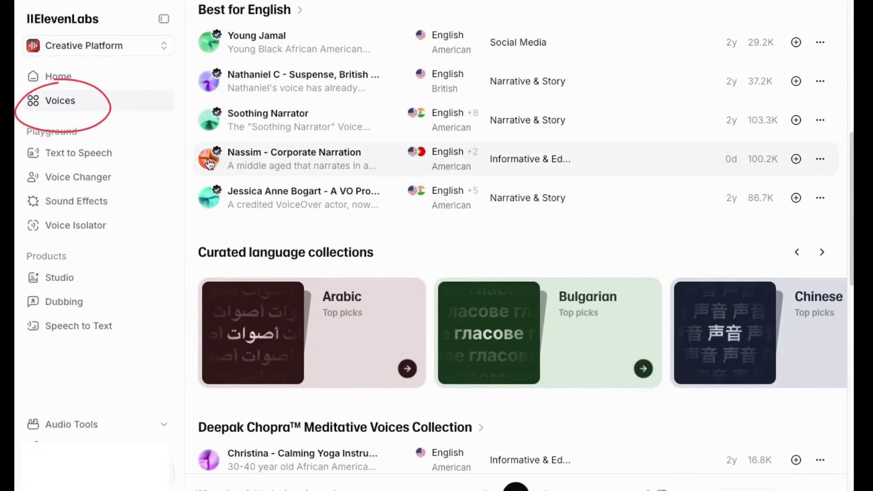
pyautogui.scroll(-10, 282, 260)
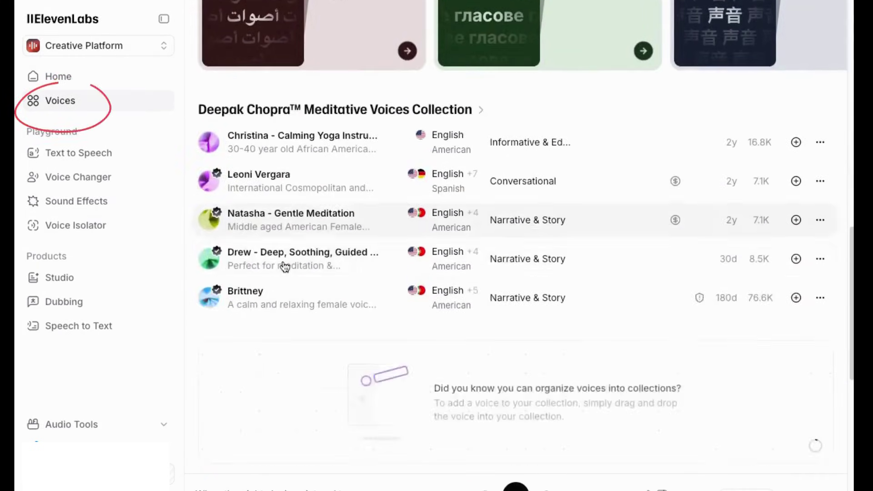
pyautogui.scroll(20, 283, 261)
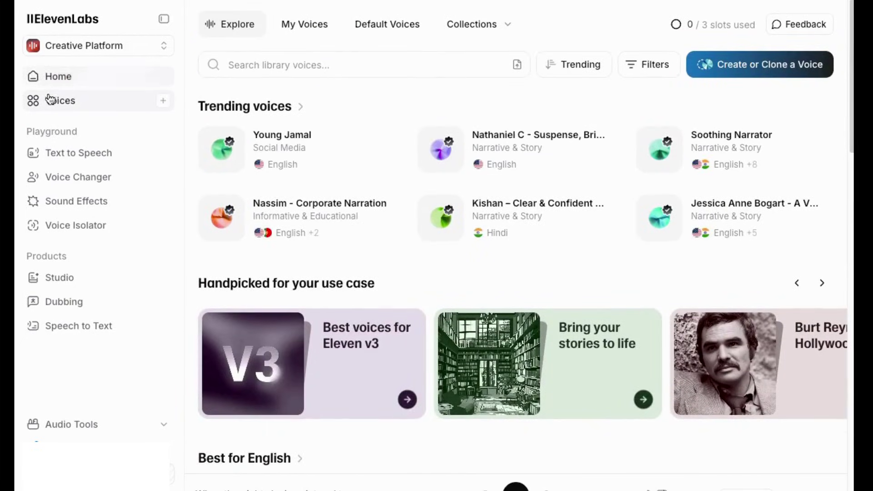
# - Switch the Helen Keller narration in Text to Speech to the George voice
pyautogui.click(74, 155)
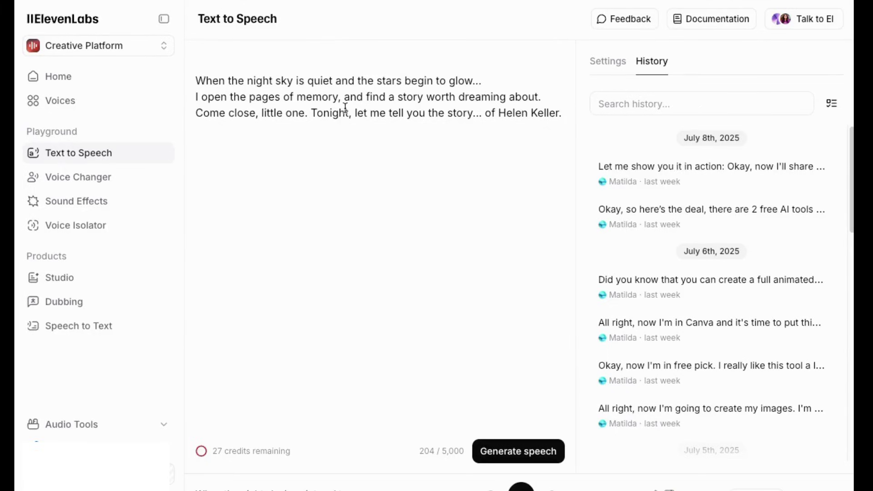
pyautogui.click(610, 68)
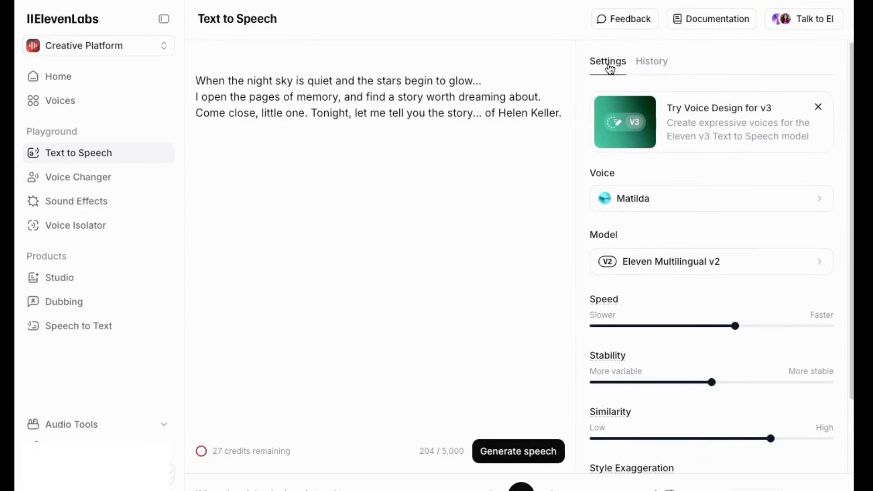
pyautogui.click(628, 208)
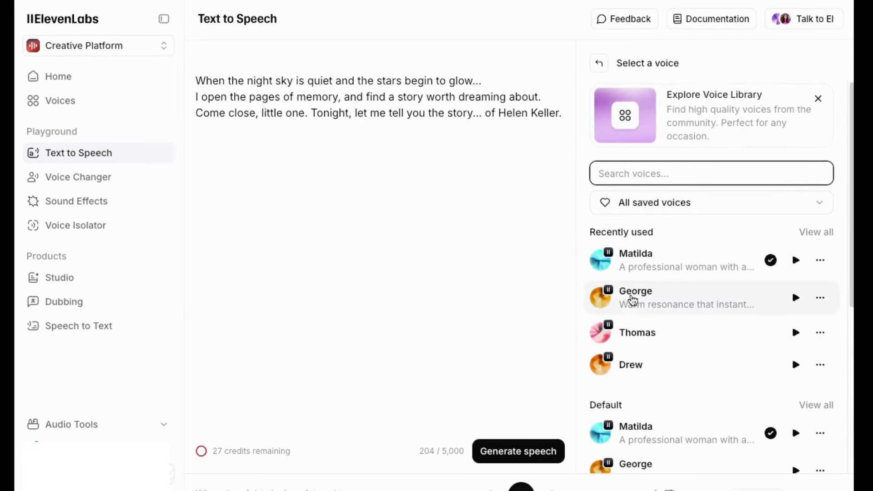
pyautogui.click(643, 300)
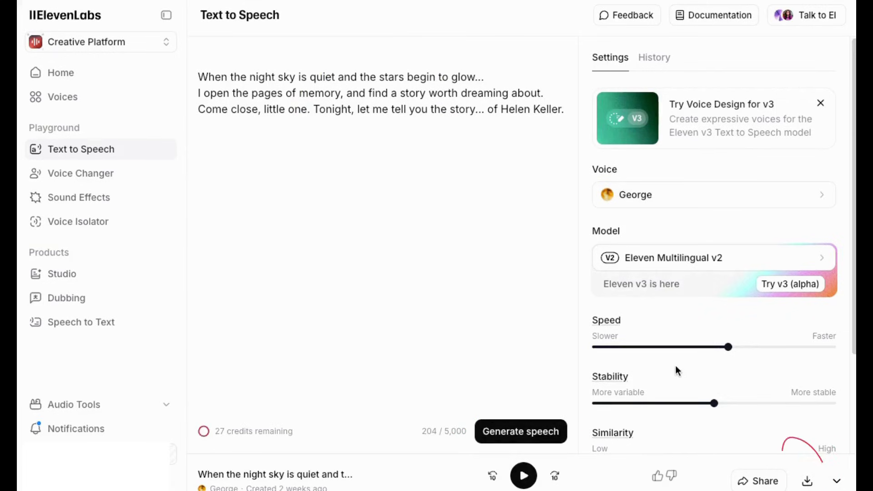
pyautogui.scroll(-3, 676, 362)
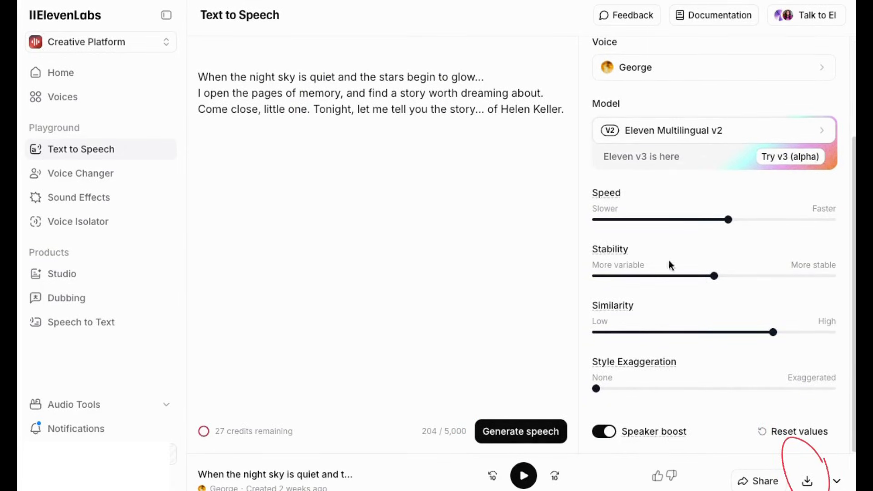
pyautogui.scroll(1, 661, 340)
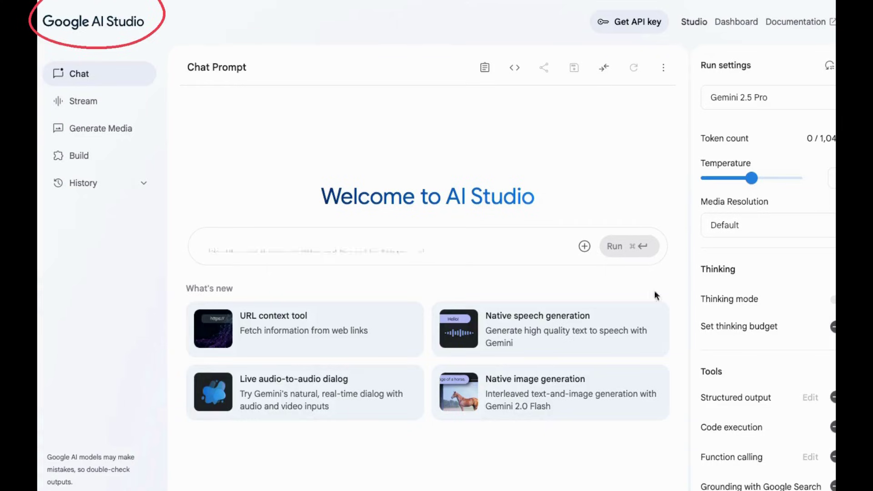
# - Open Veo video generation in Google AI Studio and choose to upload a starting image
pyautogui.click(91, 132)
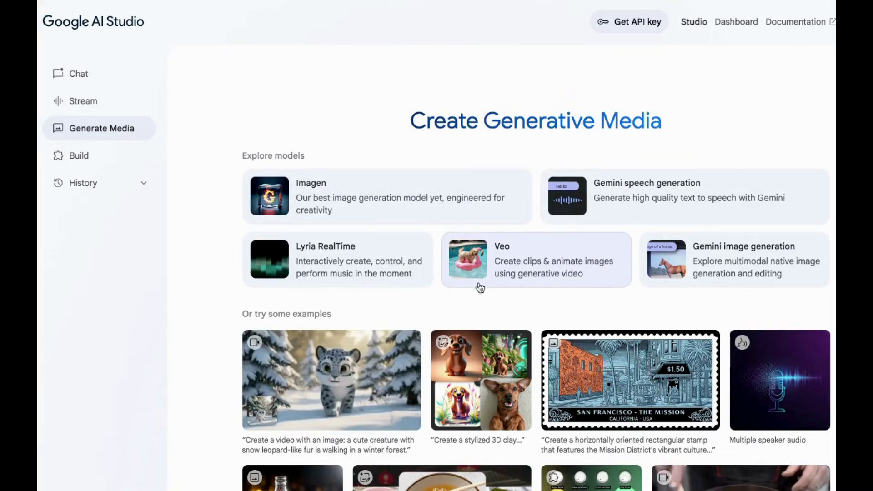
pyautogui.click(507, 263)
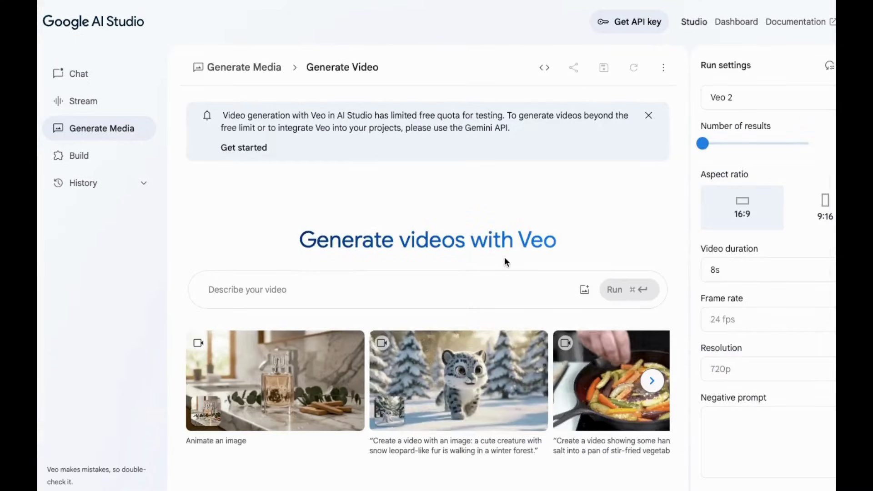
pyautogui.click(369, 292)
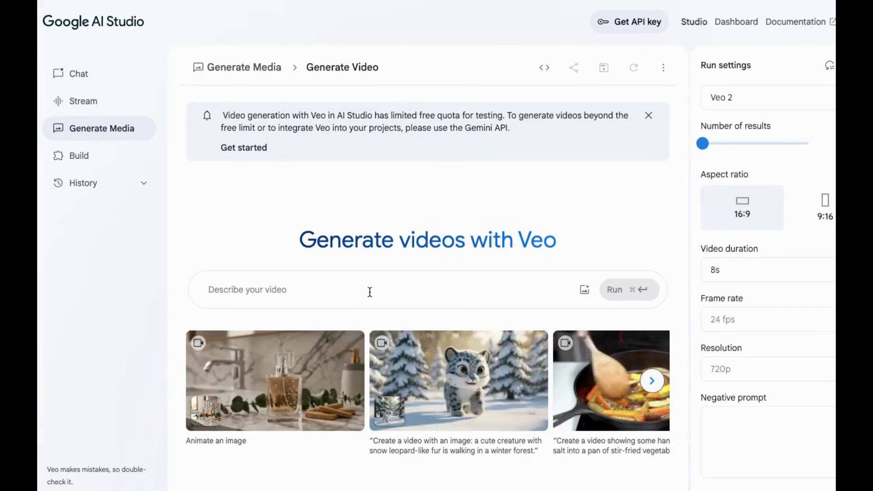
pyautogui.click(584, 290)
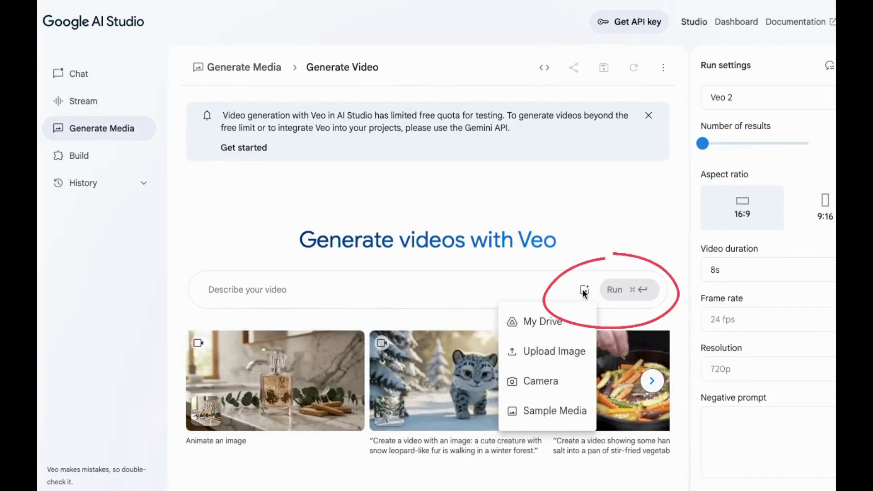
pyautogui.click(542, 351)
# - Attach Image_fx (8) copy.jpg and paste the walking-man description as the prompt
pyautogui.doubleClick(255, 174)
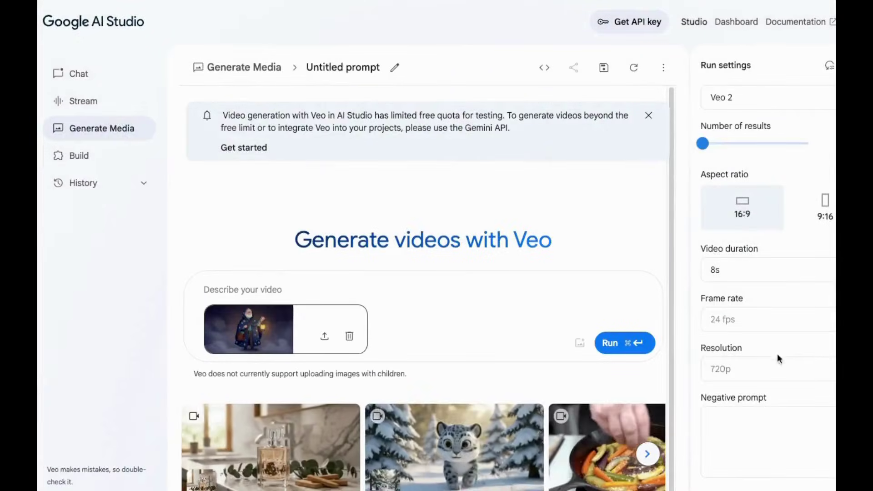
pyautogui.click(209, 290)
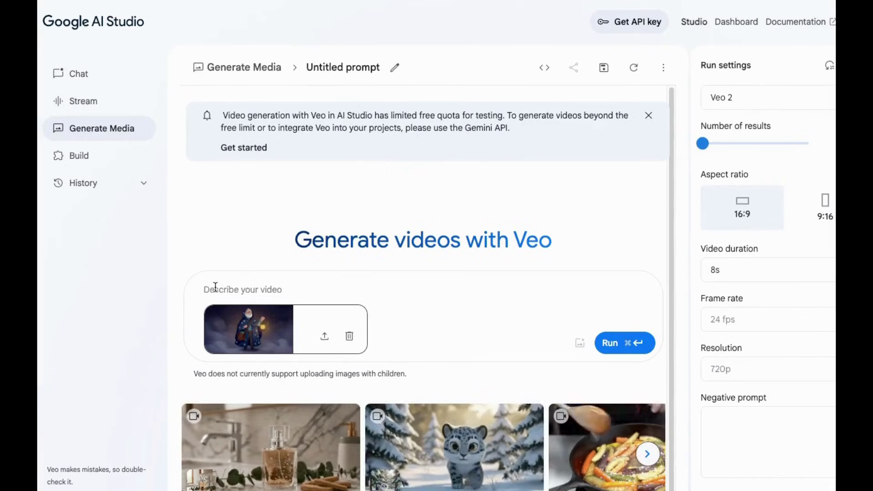
pyautogui.write('the man is holding a lantern in a foggy space carefully walking')
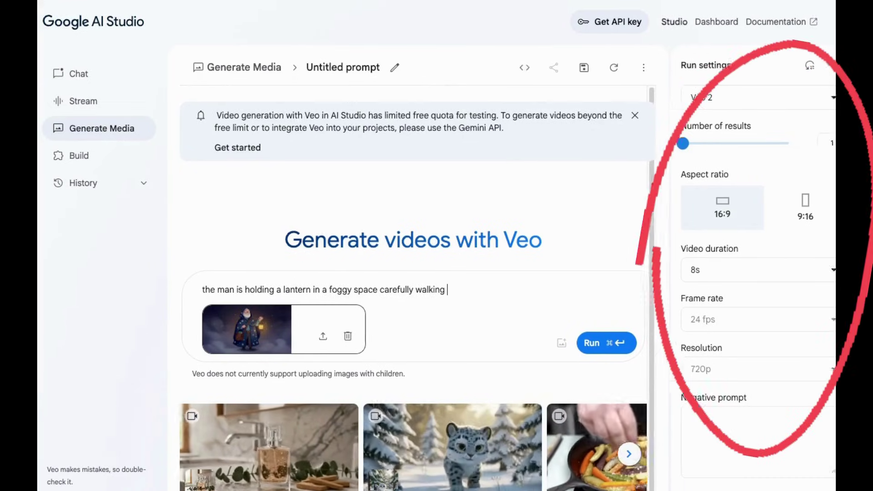
# - Generate the video with Veo 2, 1 result, 16:9 and 8s duration
pyautogui.click(678, 102)
pyautogui.click(680, 130)
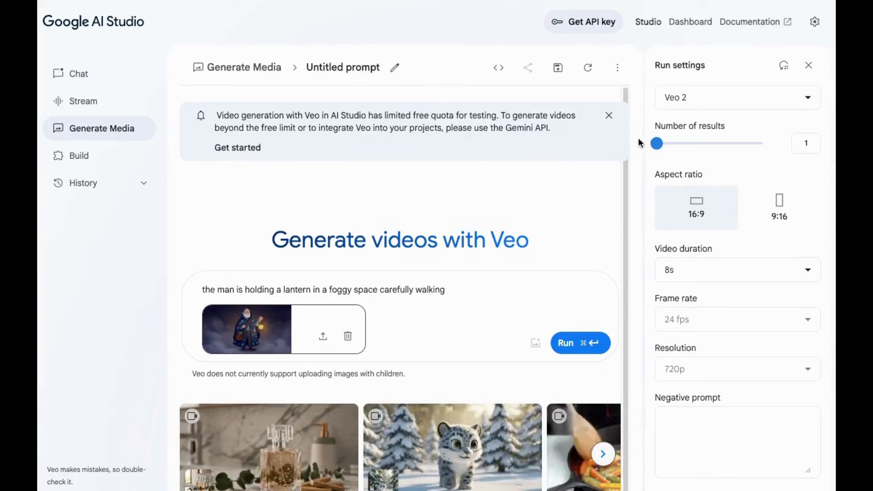
pyautogui.click(771, 144)
pyautogui.moveTo(771, 144); pyautogui.dragTo(657, 144)
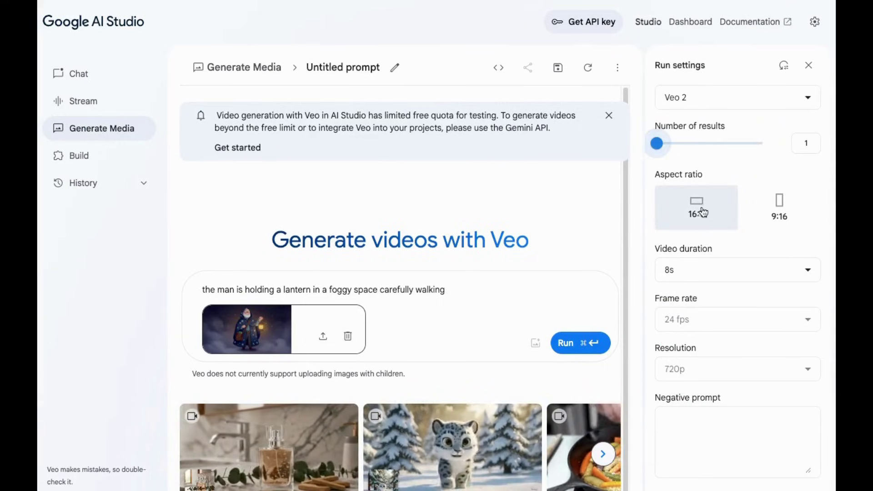
pyautogui.click(695, 278)
pyautogui.click(655, 289)
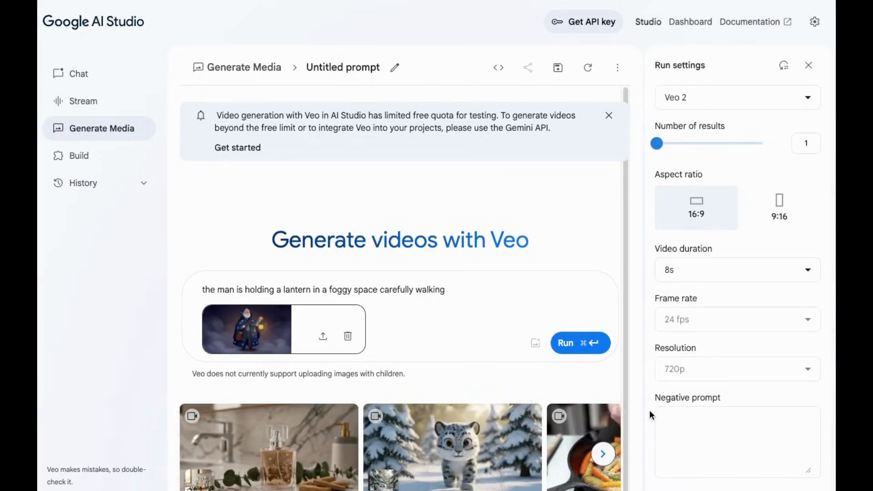
pyautogui.click(572, 343)
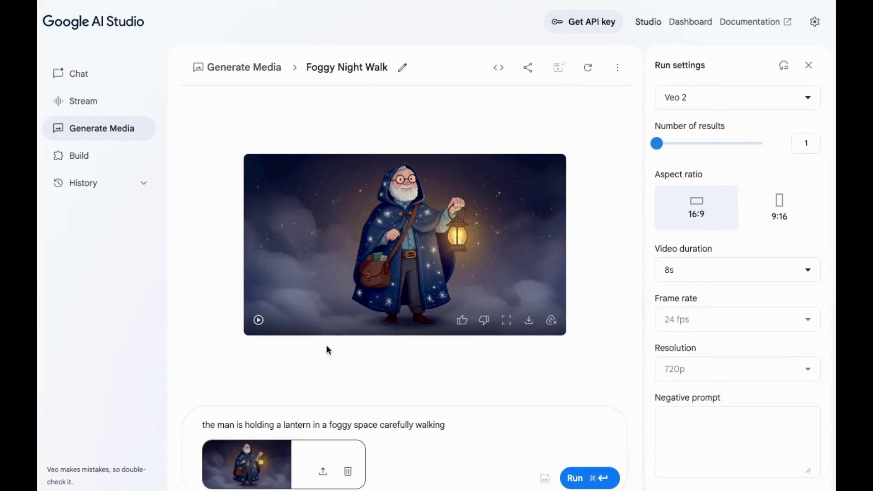
# - Play the Foggy Night Walk clip and download it as Generated video 1.mp4
pyautogui.click(507, 322)
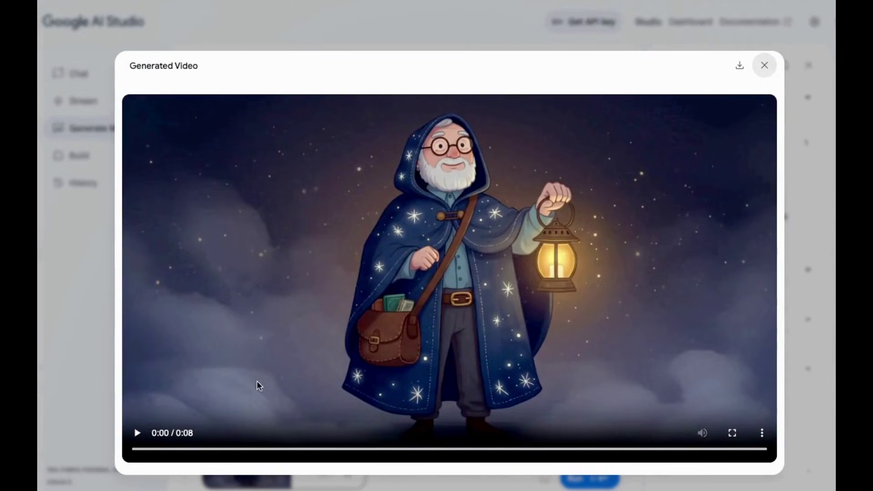
pyautogui.click(137, 434)
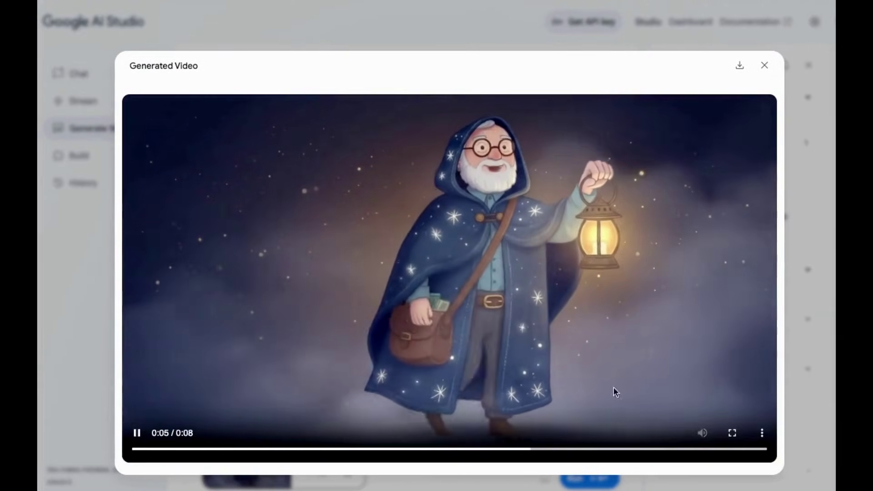
pyautogui.click(740, 65)
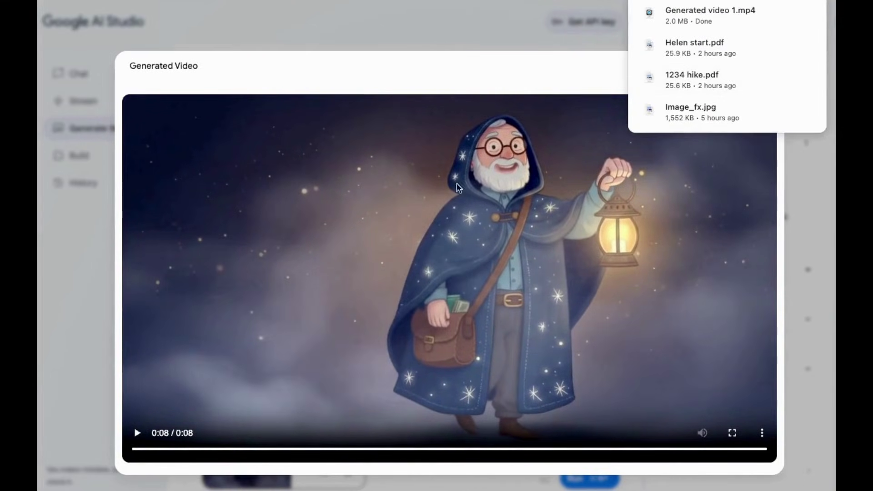
pyautogui.click(403, 37)
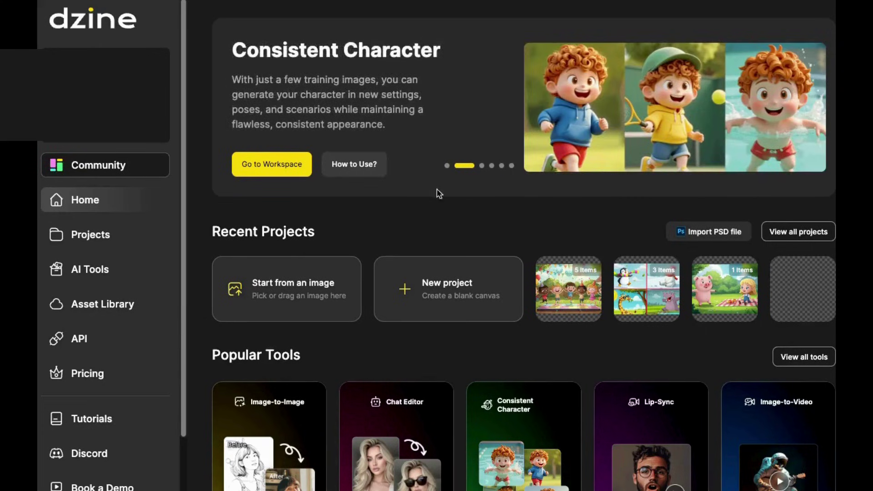
# - Scroll through Dzine's video model list, with Kling 2.1 Std chosen for the lantern image
pyautogui.scroll(-3, 537, 364)
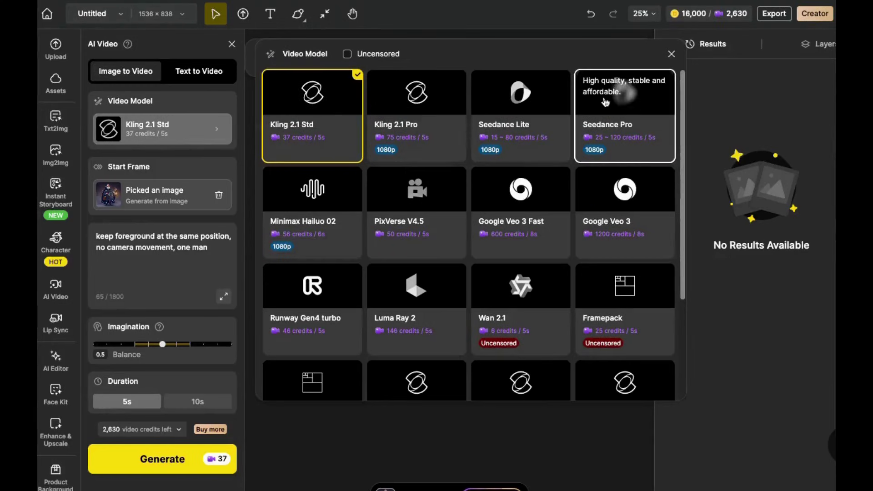
pyautogui.scroll(-3, 510, 360)
pyautogui.scroll(3, 509, 360)
# - Scroll the Freepik video history and play the clip of the teacher holding the girl's hands
pyautogui.scroll(-3, 508, 360)
pyautogui.scroll(5, 508, 358)
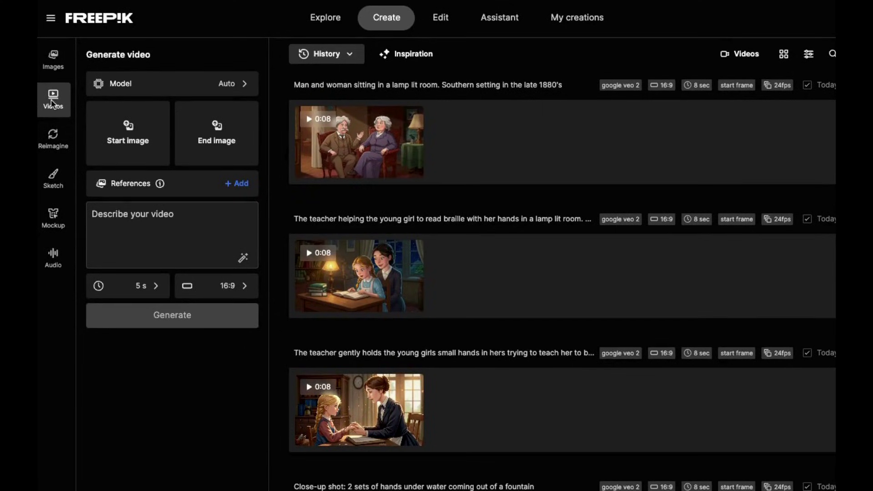
pyautogui.scroll(-10, 370, 344)
pyautogui.scroll(10, 372, 350)
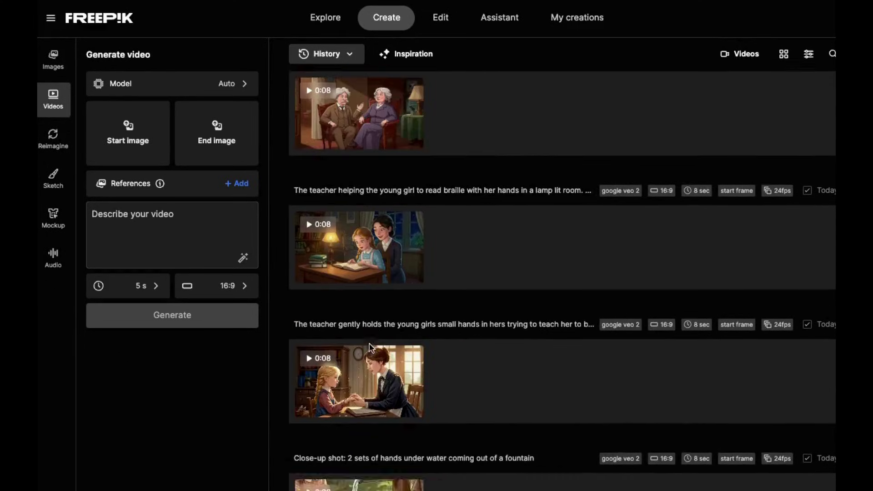
pyautogui.scroll(-4, 369, 283)
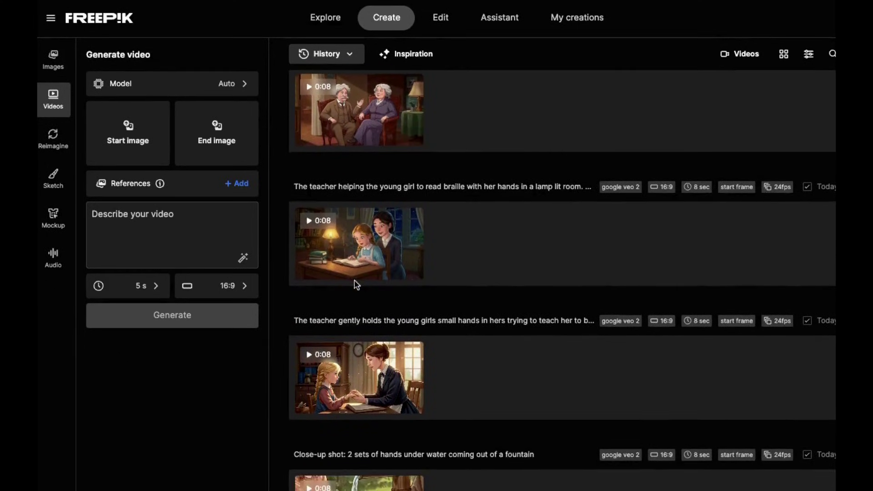
pyautogui.click(342, 228)
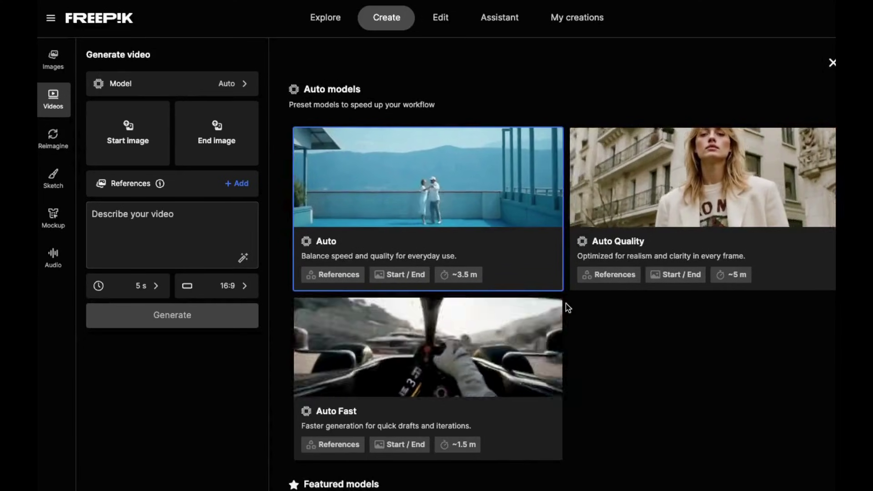
# - Scroll through the Freepik video model list
pyautogui.scroll(-15, 566, 306)
pyautogui.scroll(-5, 566, 308)
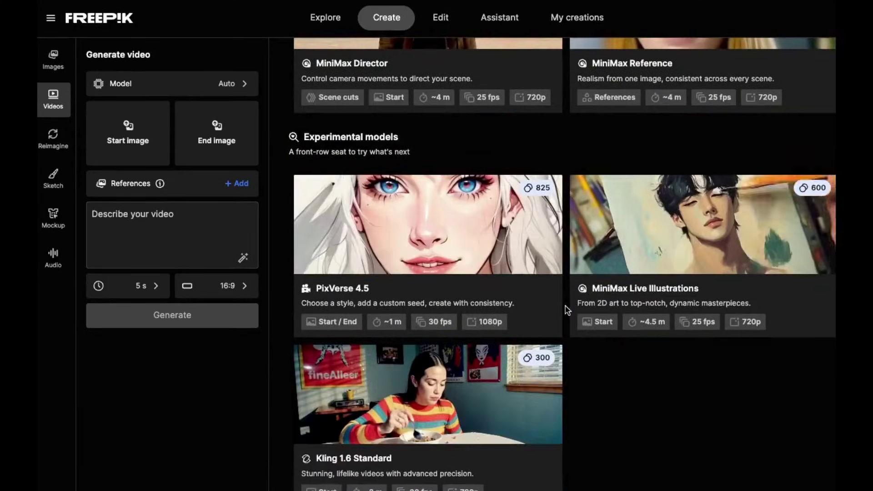
pyautogui.scroll(20, 566, 308)
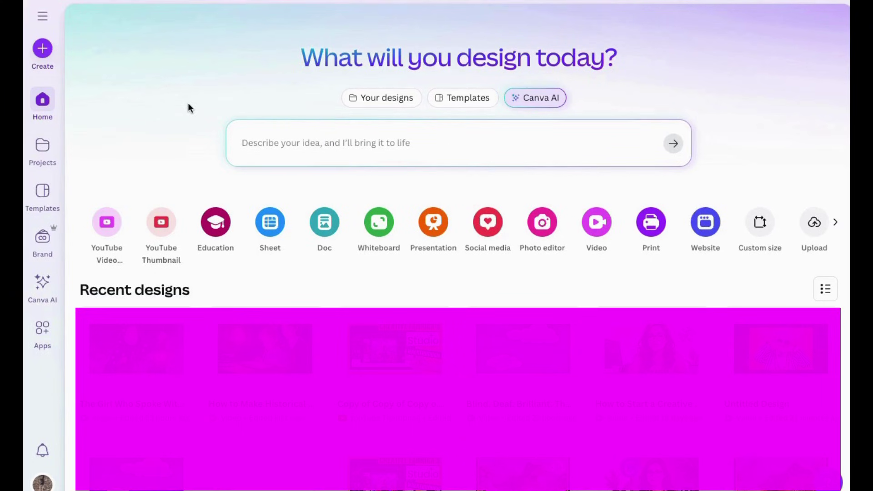
# - Create a new YouTube Video design and add pages until it has five blank pages
pyautogui.click(592, 223)
pyautogui.click(338, 144)
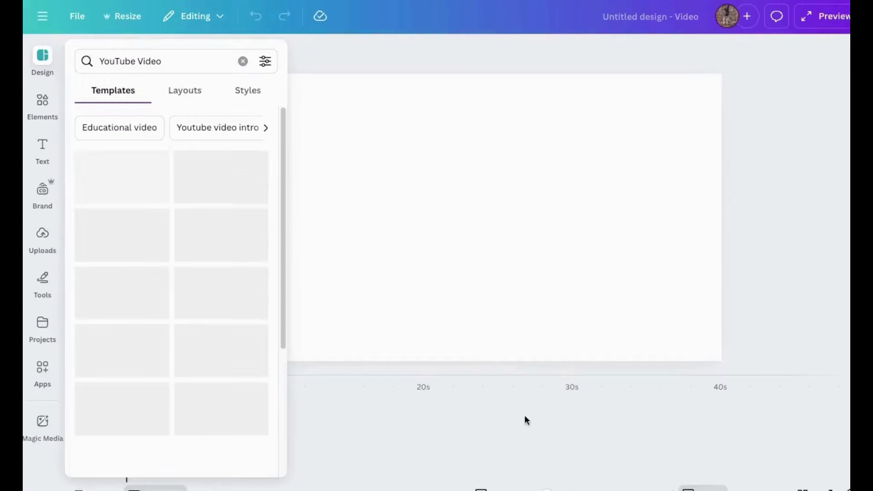
pyautogui.click(223, 430)
pyautogui.click(310, 434)
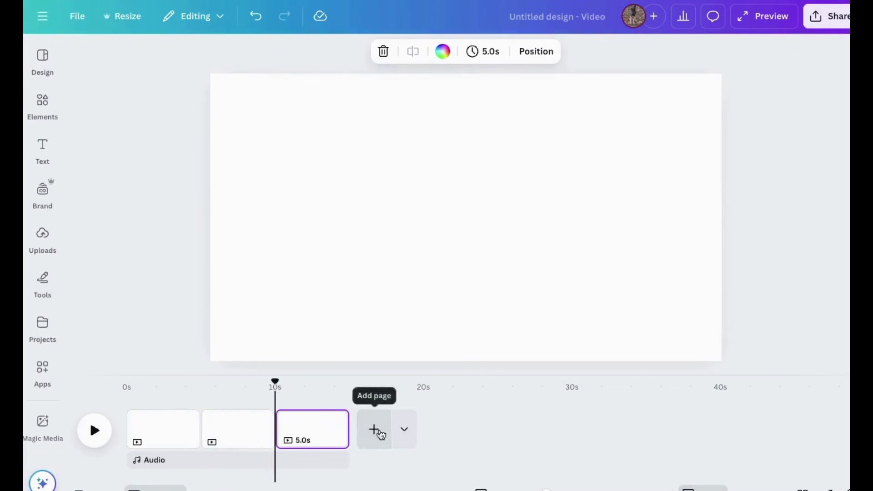
pyautogui.click(380, 433)
pyautogui.click(450, 434)
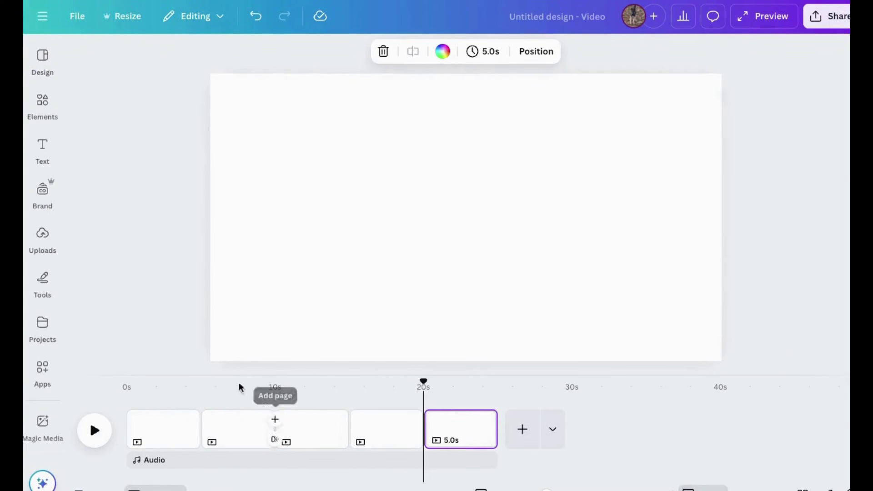
# - Check the uploaded video clips and ElevenLabs audio files, and upload Image_fx.jpg
pyautogui.click(43, 239)
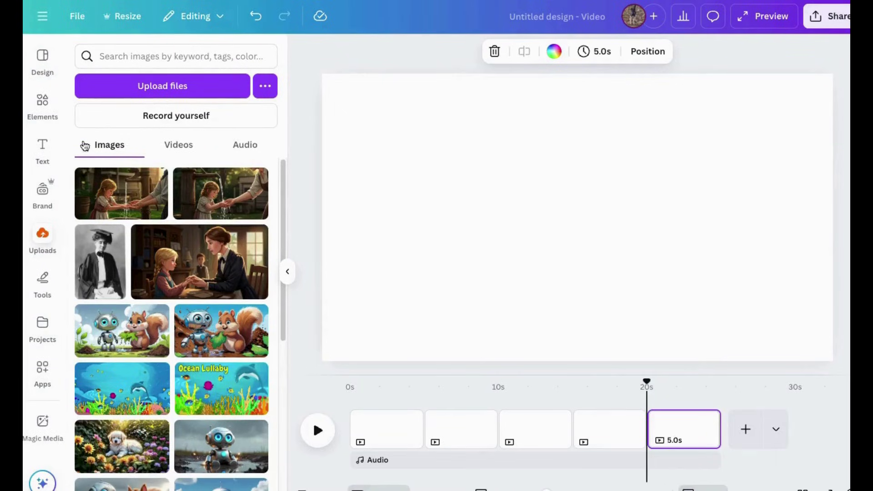
pyautogui.click(178, 147)
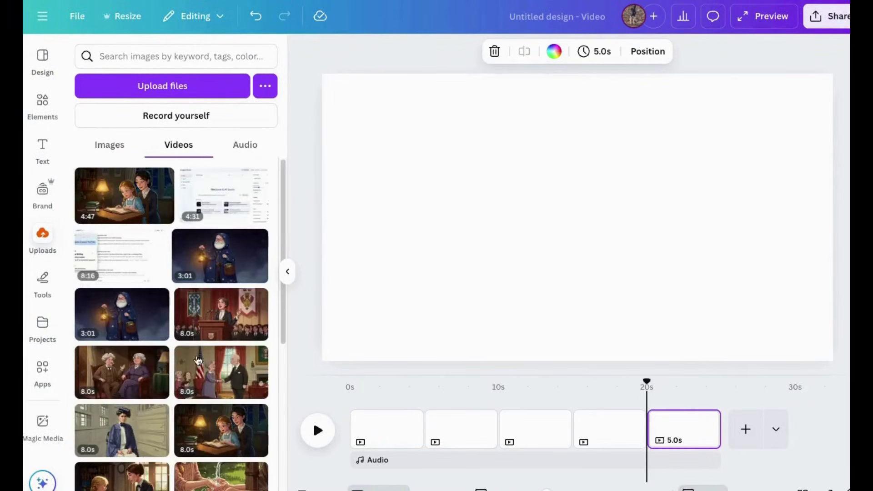
pyautogui.click(240, 145)
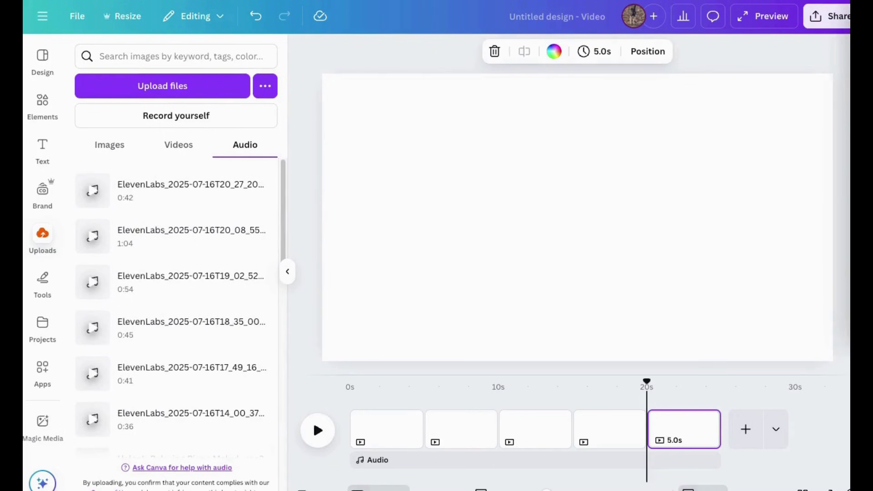
pyautogui.moveTo(24, 241); pyautogui.dragTo(110, 239)
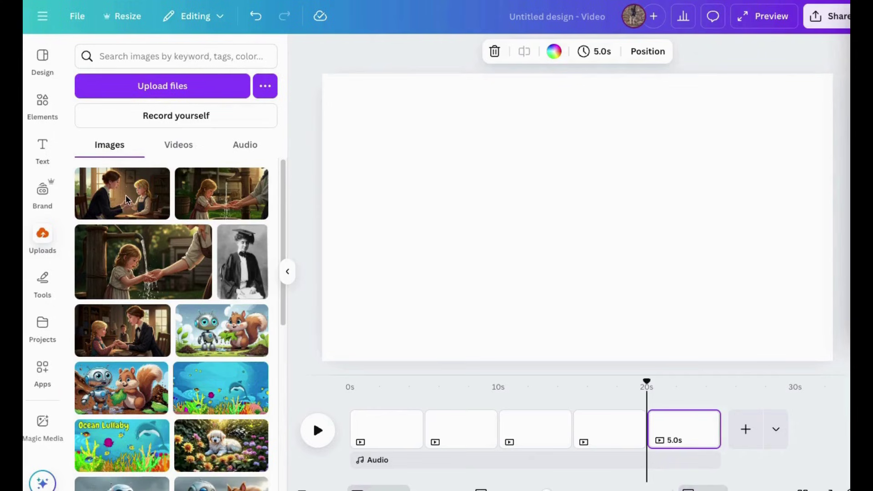
pyautogui.click(177, 146)
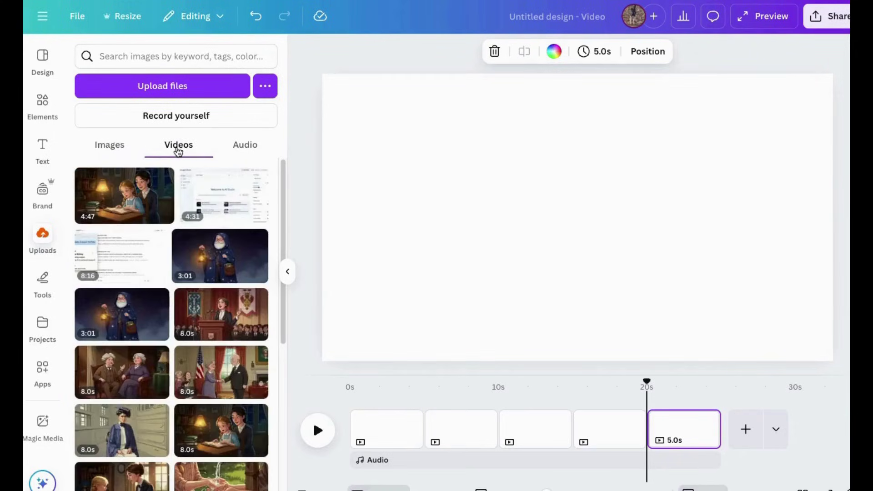
pyautogui.click(247, 148)
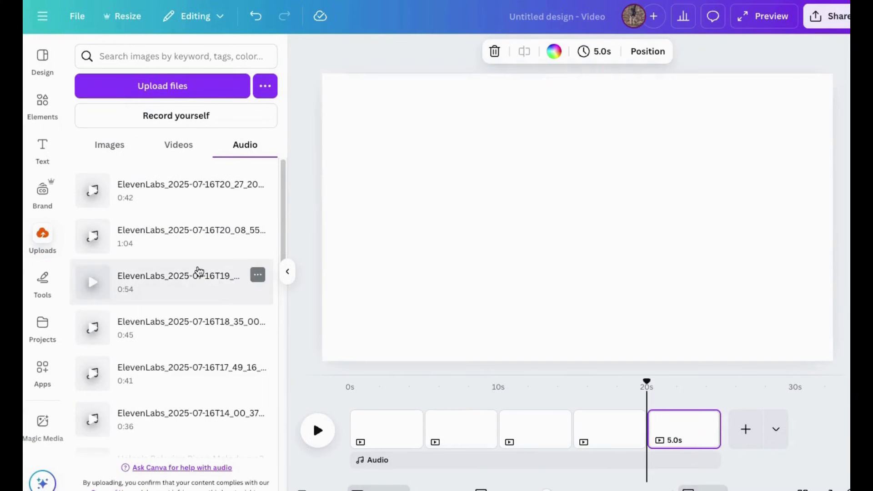
# - Place the water-pump image on page 1 and stretch it to fill the page
pyautogui.click(384, 430)
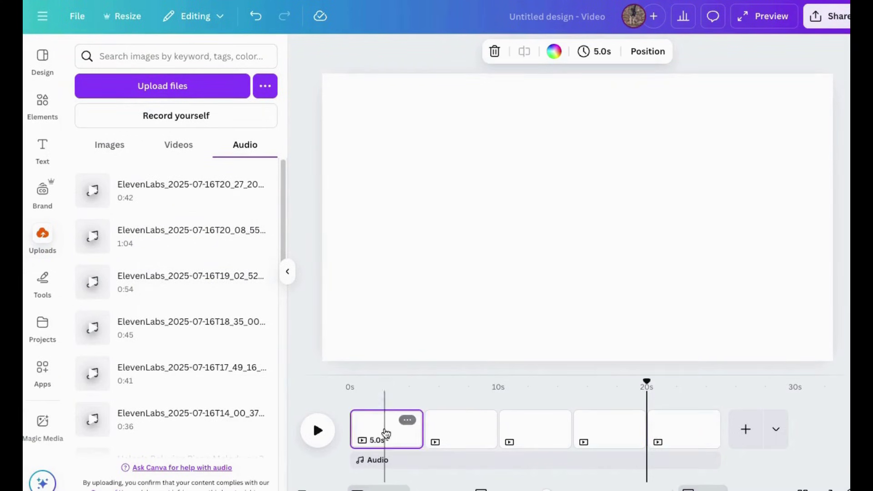
pyautogui.click(43, 236)
pyautogui.click(110, 150)
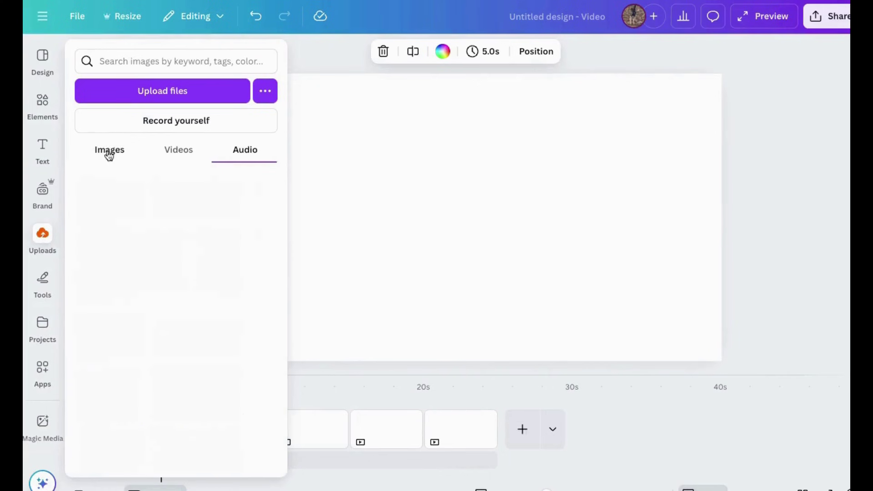
pyautogui.click(222, 199)
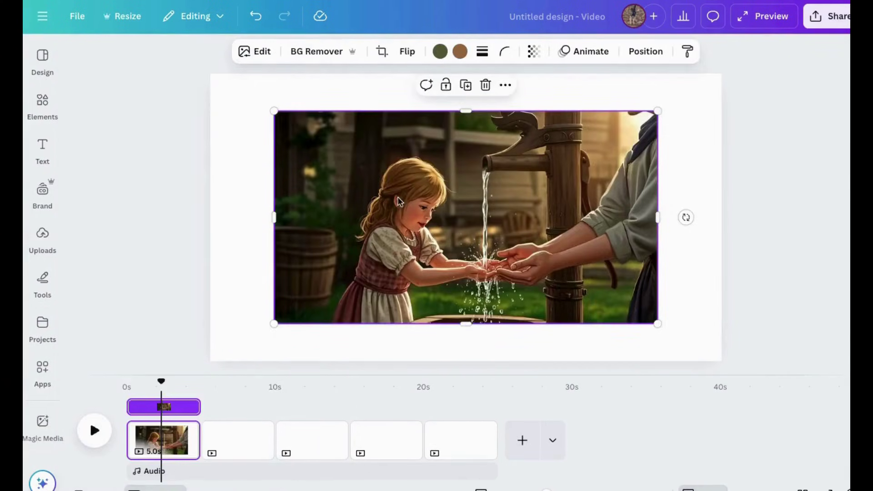
pyautogui.moveTo(405, 203); pyautogui.dragTo(344, 164)
pyautogui.moveTo(595, 287); pyautogui.dragTo(715, 397)
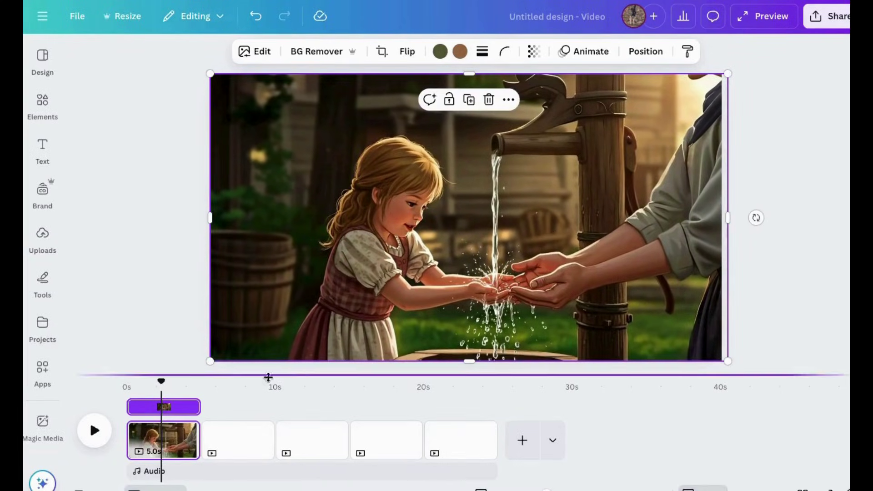
# - Add the 8-second podium speech video to page 2, enlarged to fill the page
pyautogui.click(239, 443)
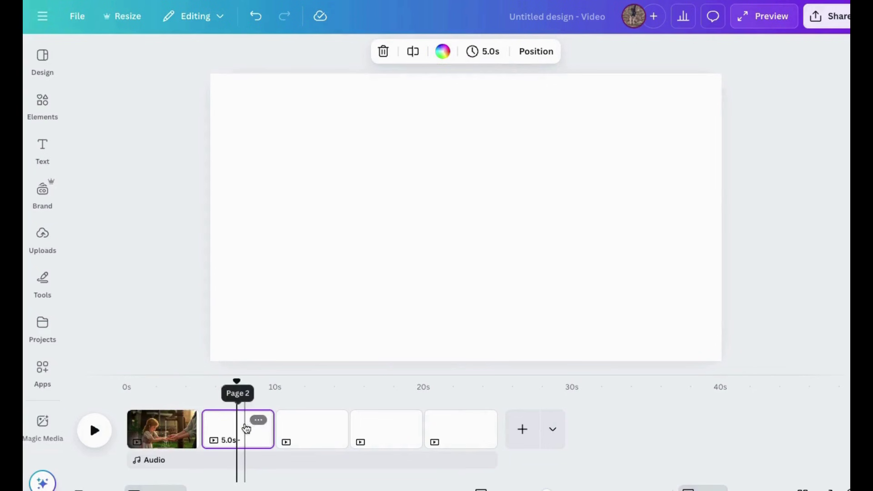
pyautogui.click(42, 236)
pyautogui.click(168, 150)
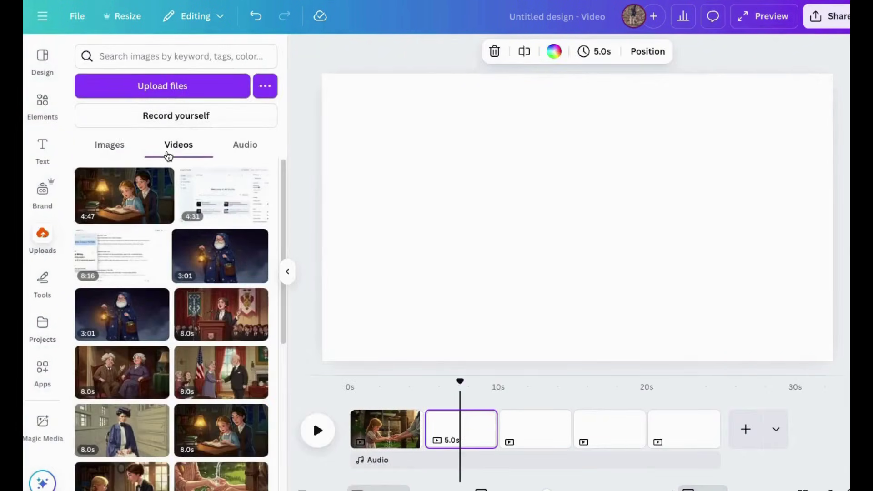
pyautogui.click(218, 314)
pyautogui.moveTo(475, 228); pyautogui.dragTo(423, 200)
pyautogui.moveTo(731, 306); pyautogui.dragTo(826, 384)
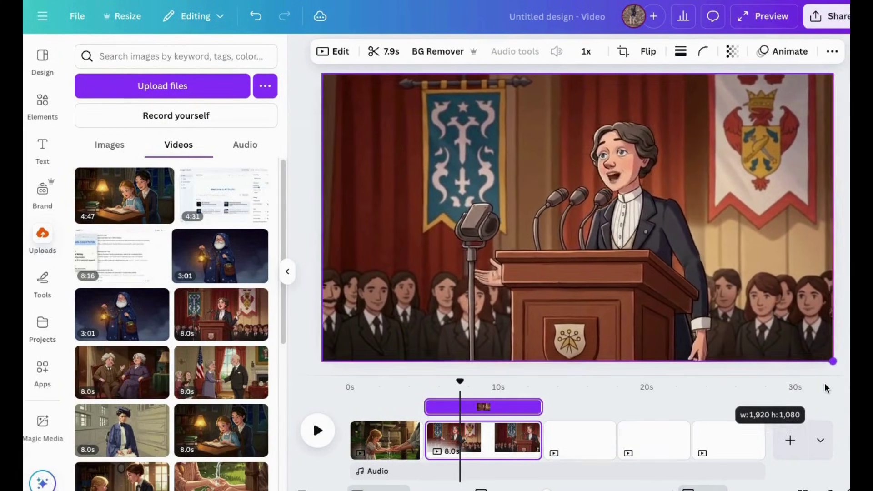
pyautogui.moveTo(460, 383); pyautogui.dragTo(382, 381)
pyautogui.click(435, 437)
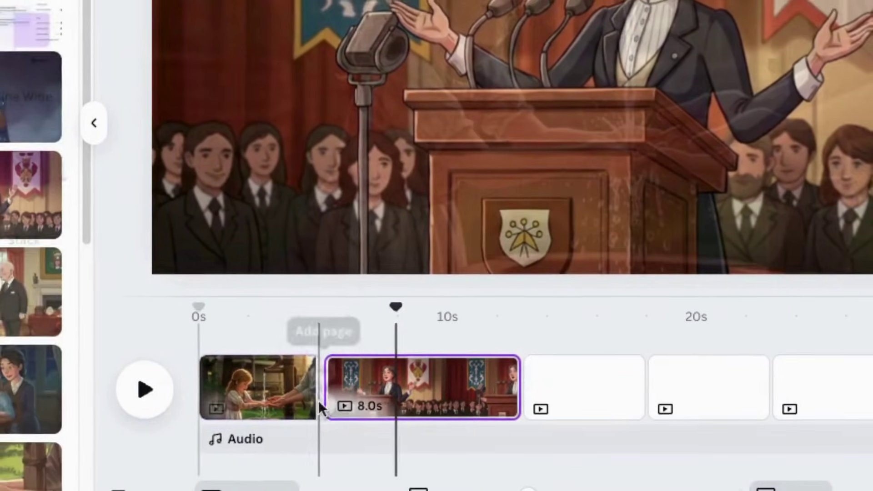
# - Add a Dissolve transition of 0.9 seconds between pages 1 and 2, then preview it
pyautogui.click(320, 404)
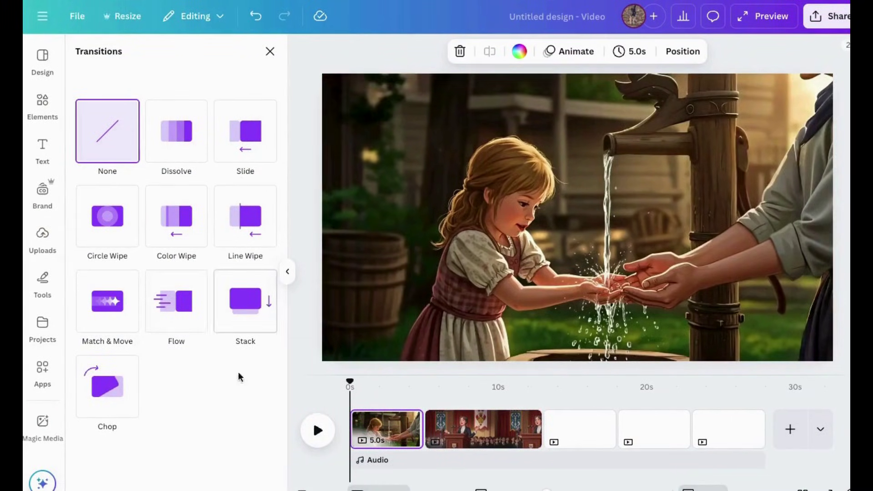
pyautogui.click(177, 138)
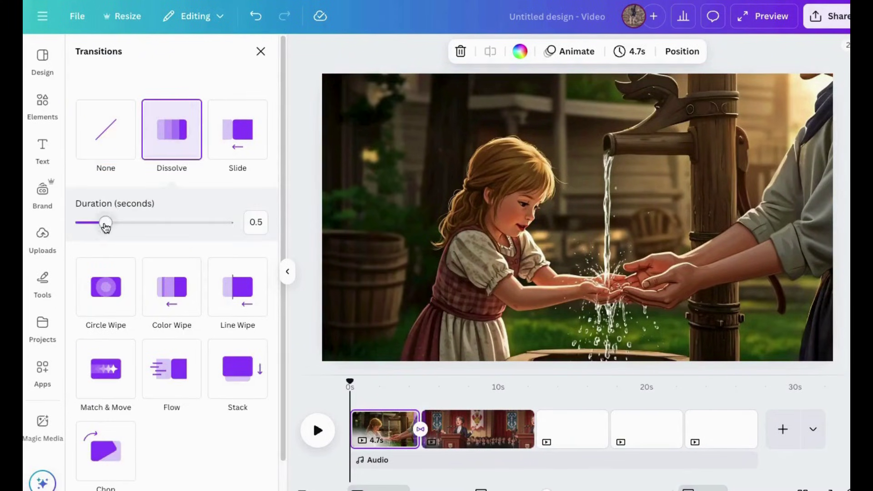
pyautogui.moveTo(107, 224); pyautogui.dragTo(130, 222)
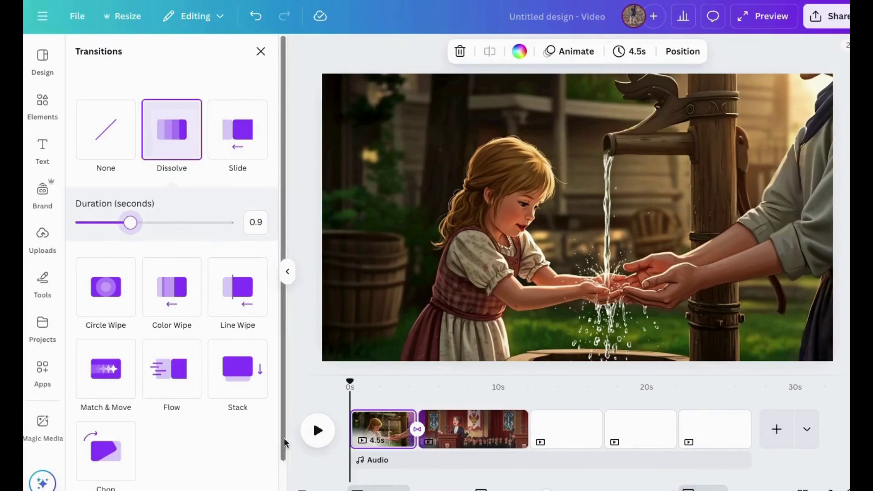
pyautogui.click(318, 431)
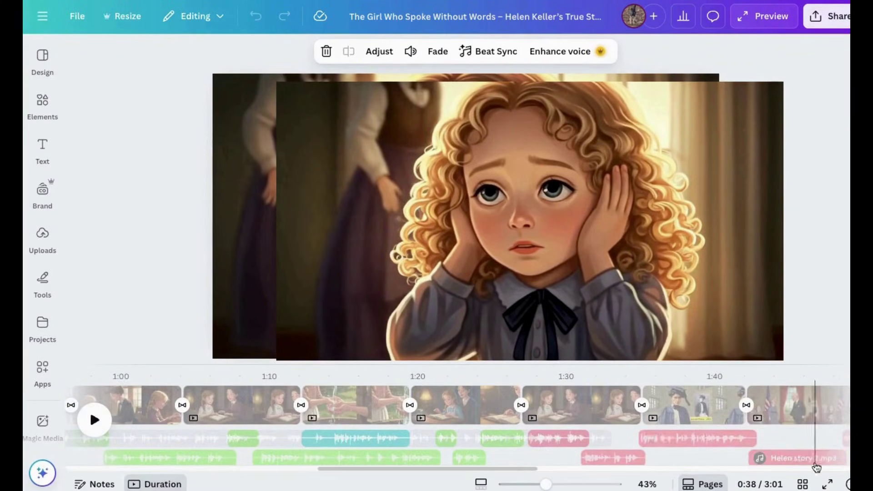
# - Preview the 7.4-second teacher clip, then open download settings: MP4 Video, 1080p, pages 1–21
pyautogui.moveTo(338, 472); pyautogui.dragTo(144, 452)
pyautogui.moveTo(205, 459); pyautogui.dragTo(351, 475)
pyautogui.click(286, 412)
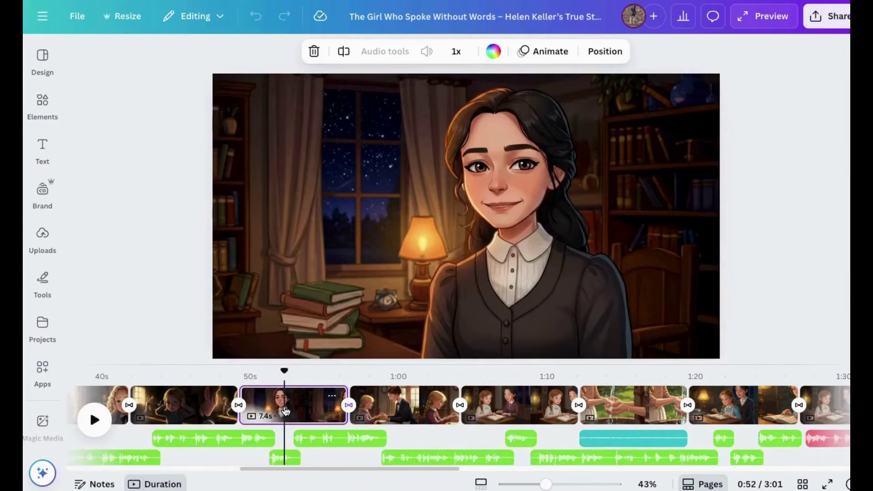
pyautogui.click(94, 420)
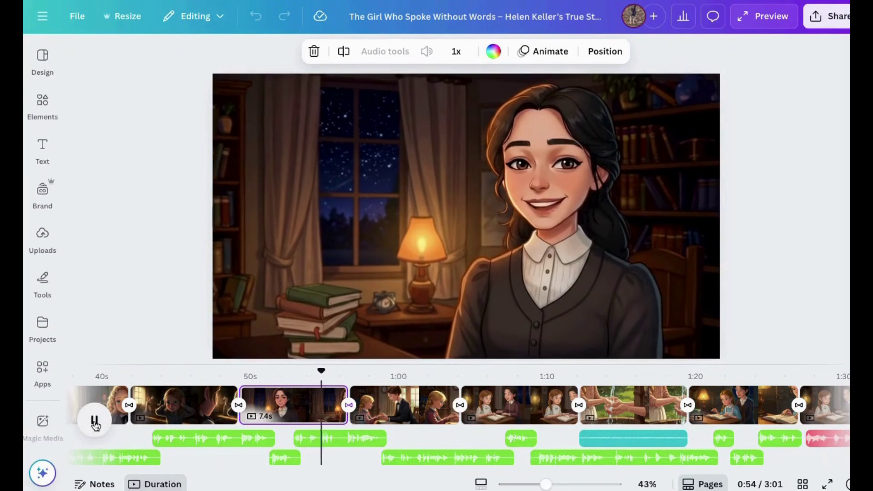
pyautogui.click(94, 420)
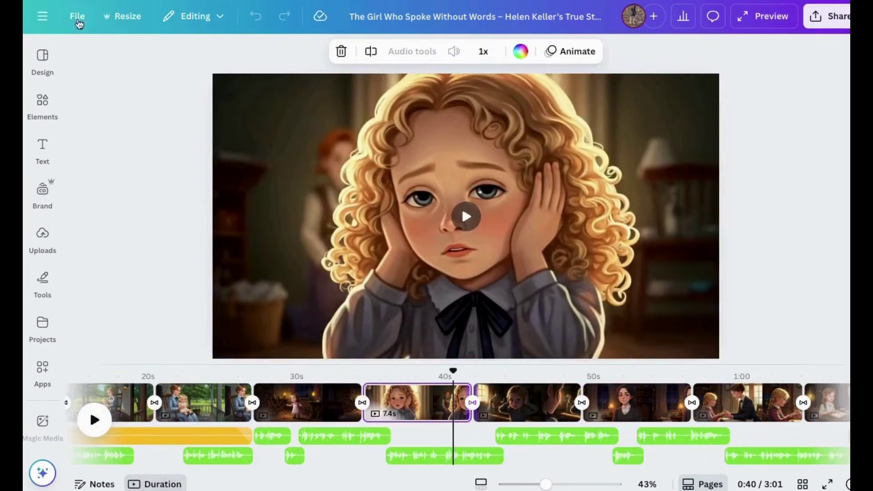
pyautogui.click(77, 18)
pyautogui.click(107, 298)
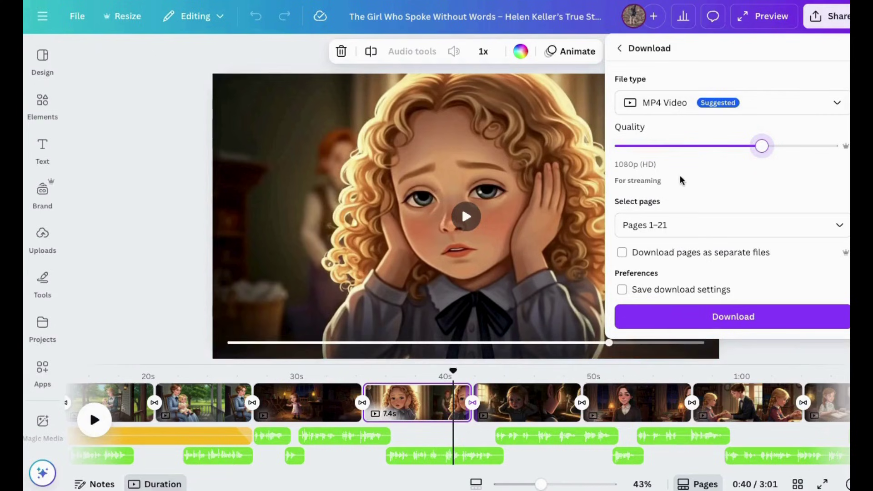
# - Start the MP4 download of the 3:01 Helen Keller video and dismiss the downloading notice
pyautogui.click(732, 316)
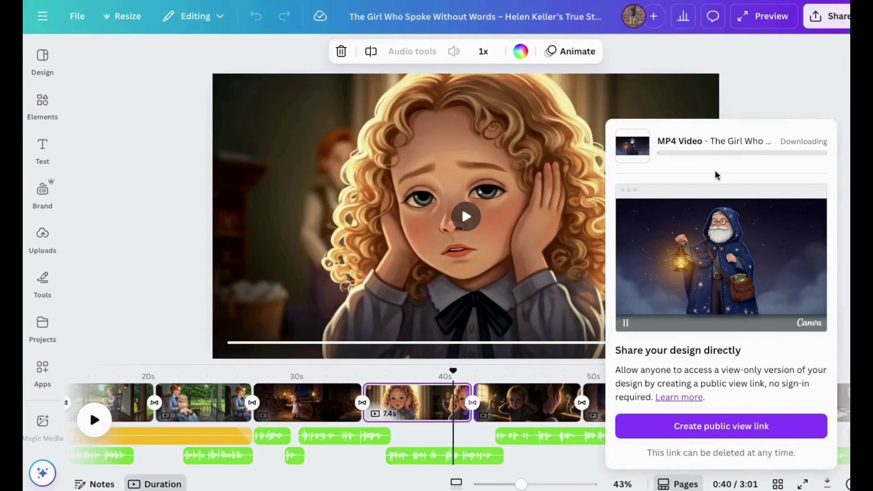
pyautogui.click(743, 244)
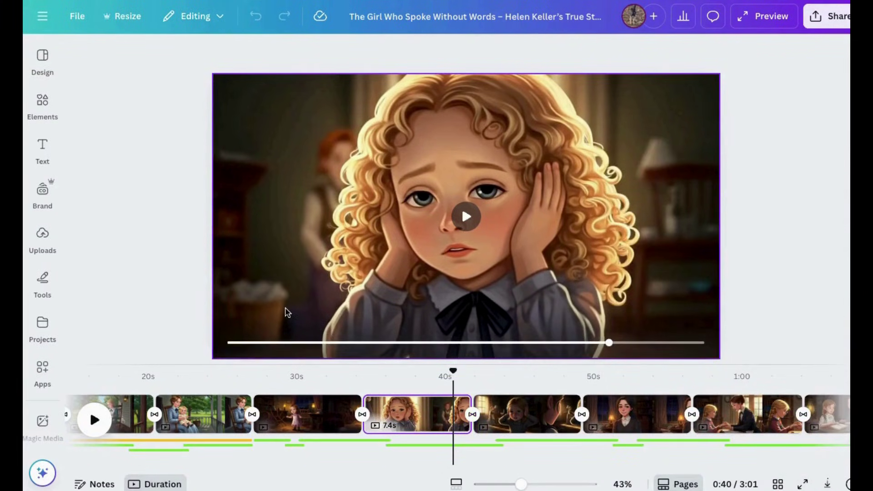